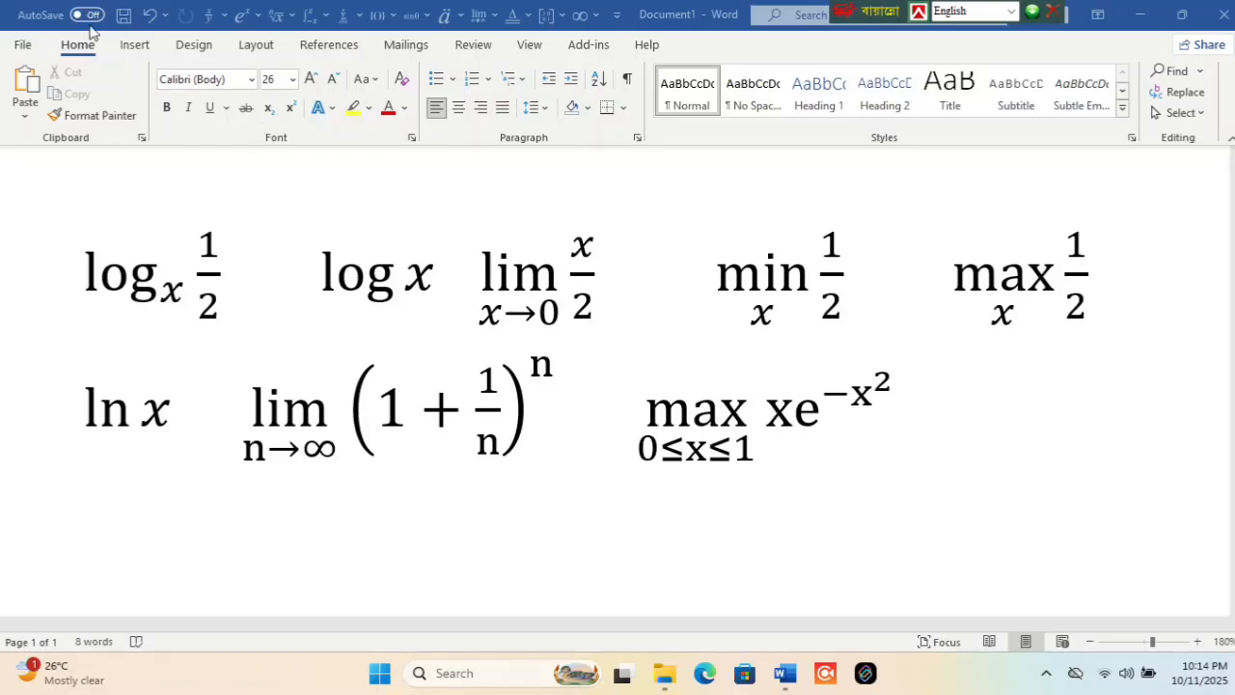
# - Insert a logarithm with a base subscript as a new equation below the existing ones and set its base to x
pyautogui.click(483, 19)
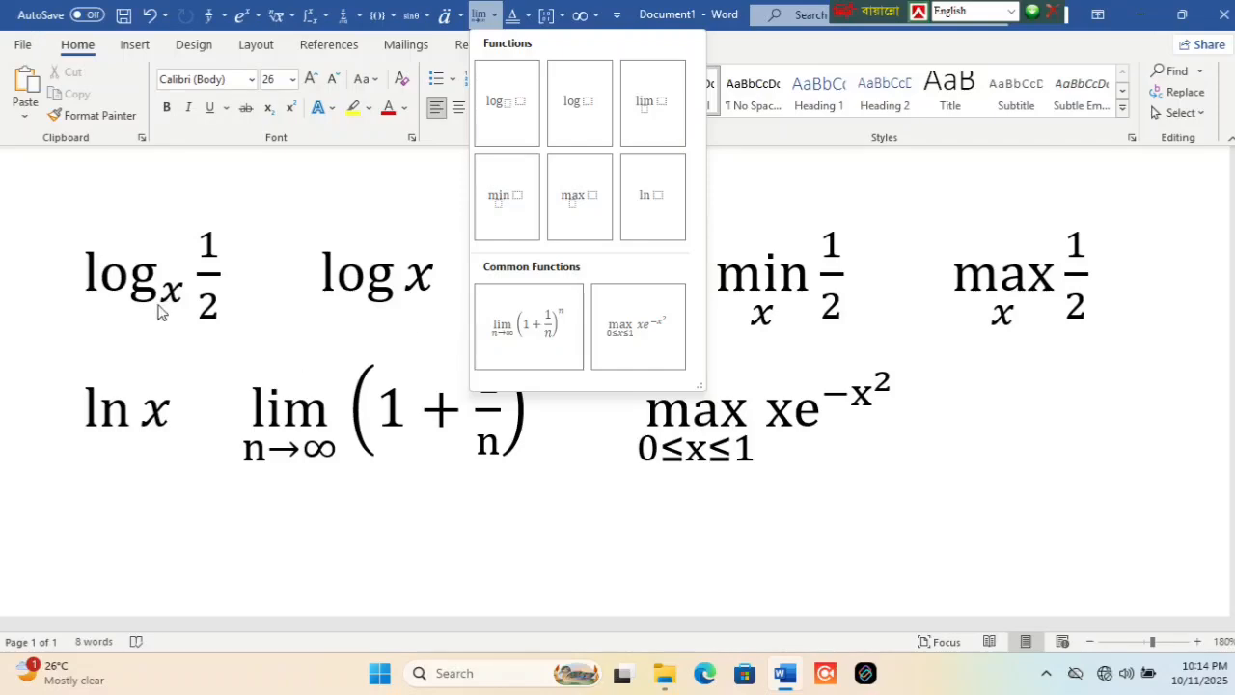
pyautogui.click(502, 83)
pyautogui.scroll(-2, 724, 436)
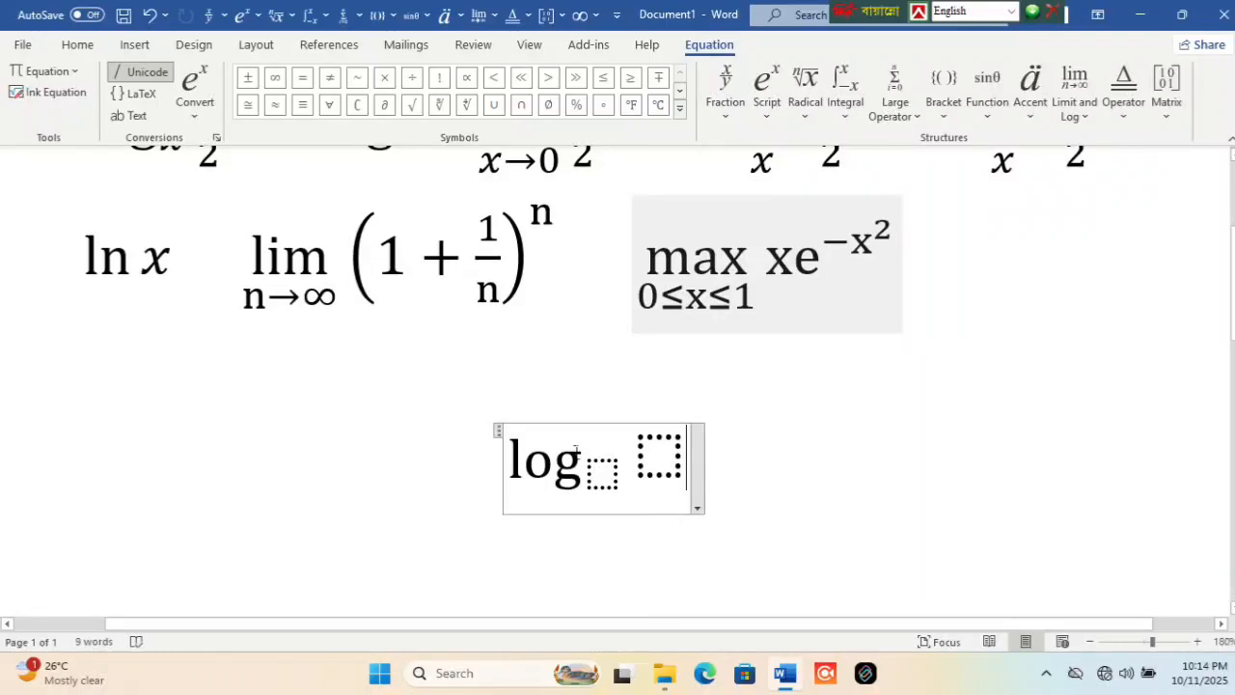
pyautogui.scroll(2, 263, 307)
pyautogui.scroll(-2, 579, 400)
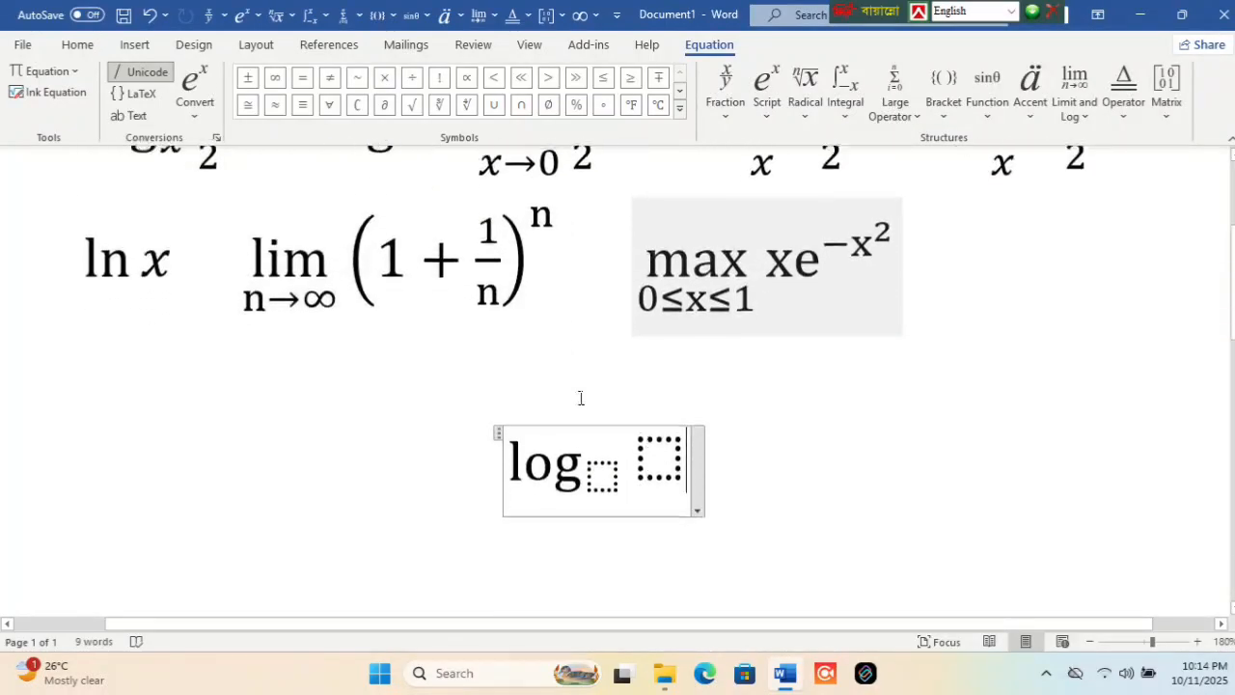
pyautogui.scroll(2, 155, 287)
pyautogui.scroll(-2, 422, 353)
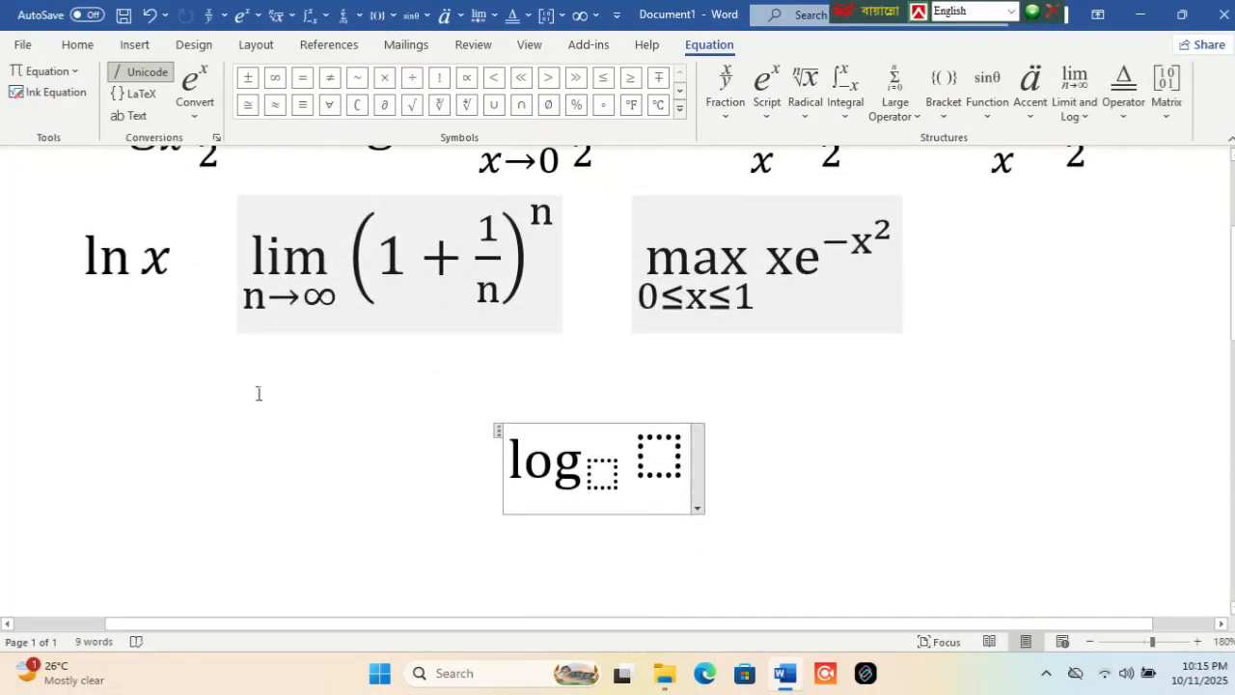
pyautogui.scroll(1, 372, 433)
pyautogui.scroll(-1, 357, 413)
pyautogui.click(601, 472)
pyautogui.write('x')
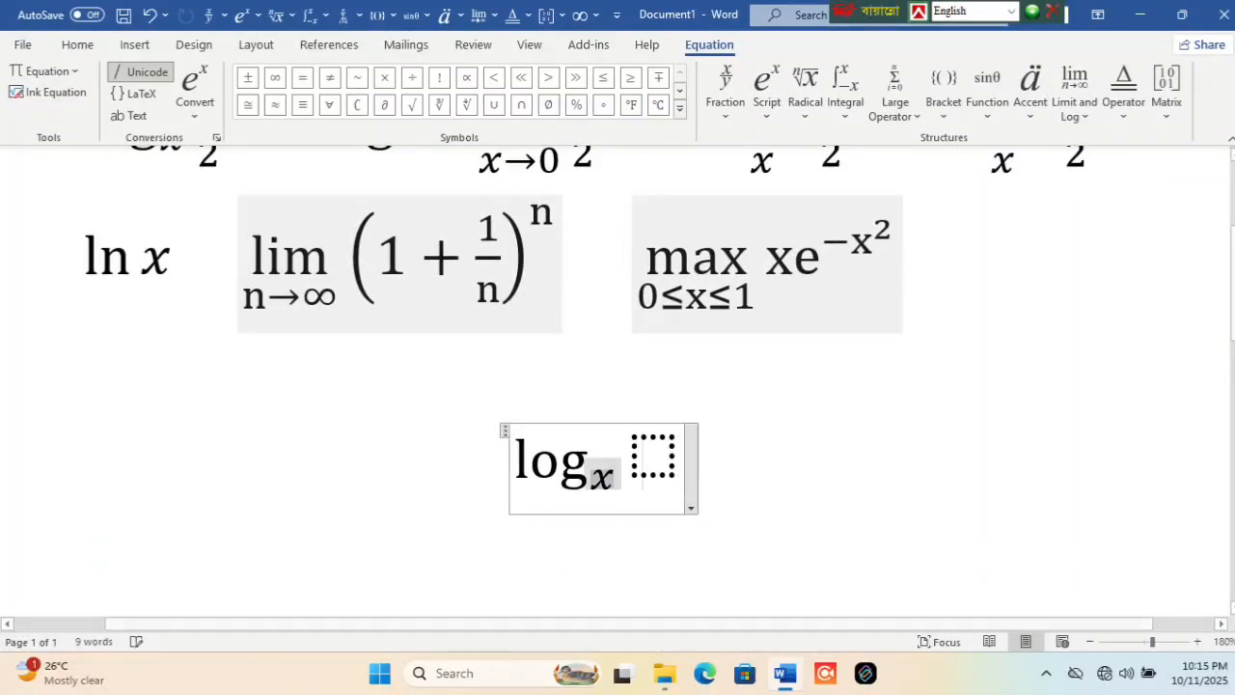
# - Fill the logarithm's argument with a stacked fraction with numerator 1 and denominator x
pyautogui.scroll(2, 674, 536)
pyautogui.scroll(-2, 674, 537)
pyautogui.click(652, 458)
pyautogui.click(213, 16)
pyautogui.click(229, 101)
pyautogui.click(668, 446)
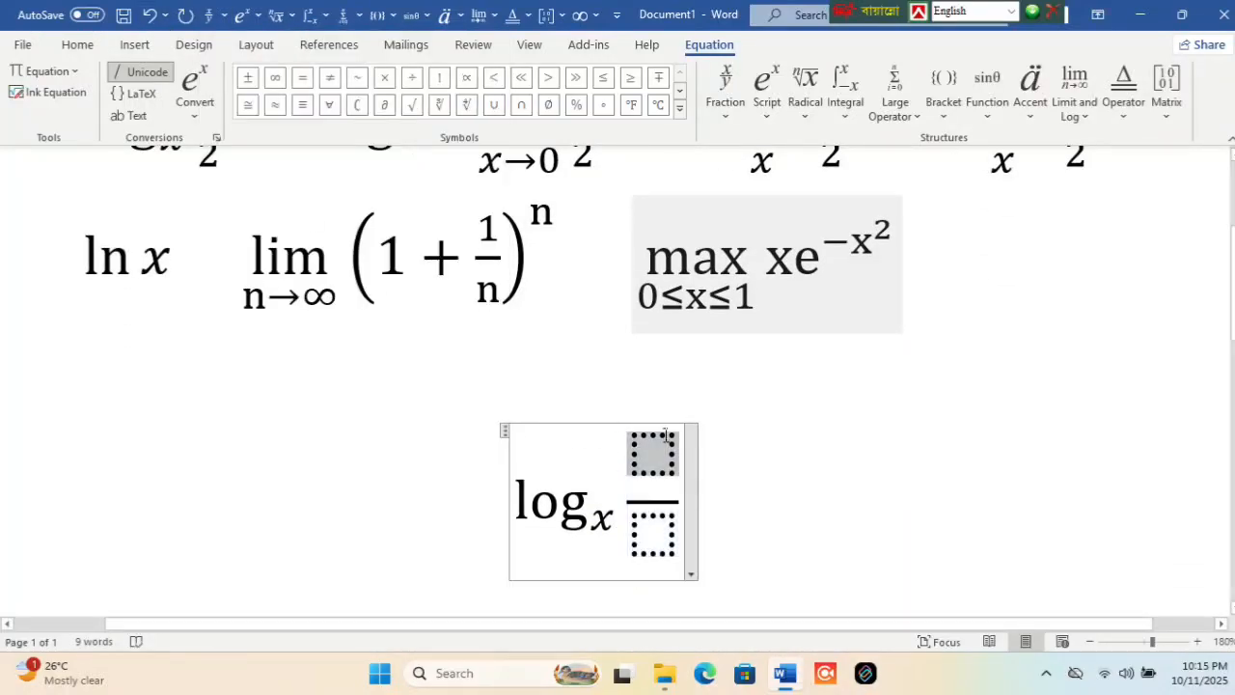
pyautogui.write('1')
pyautogui.click(670, 521)
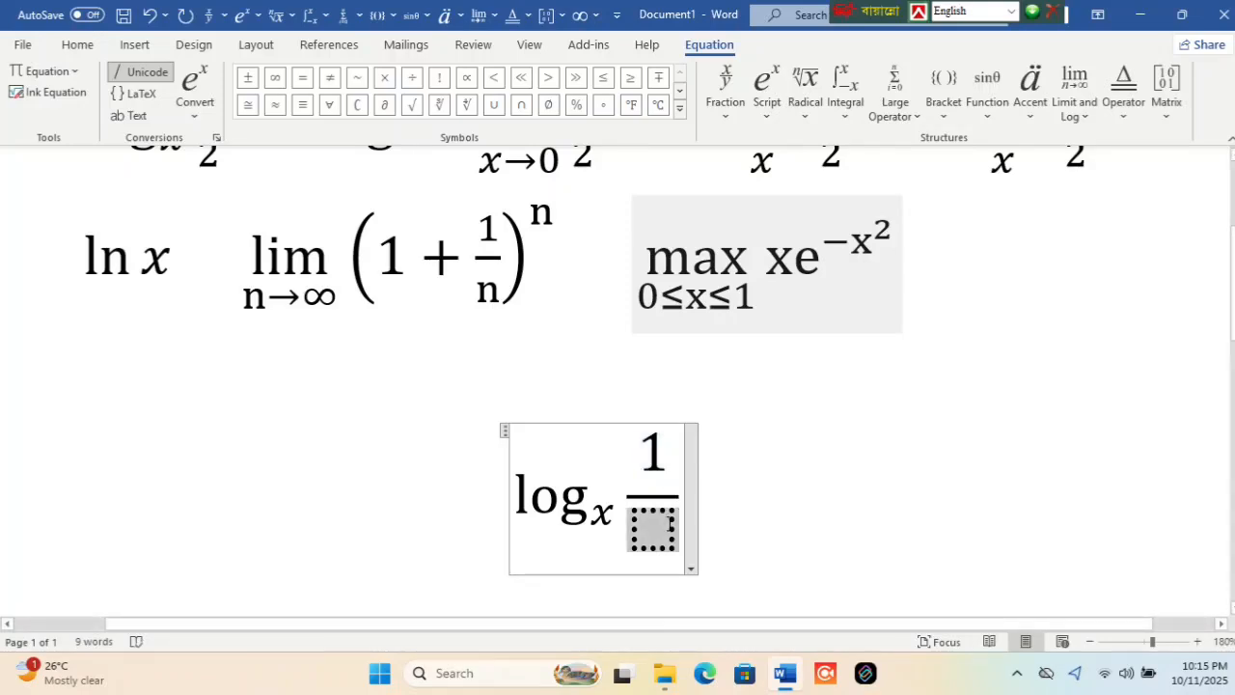
pyautogui.write('x')
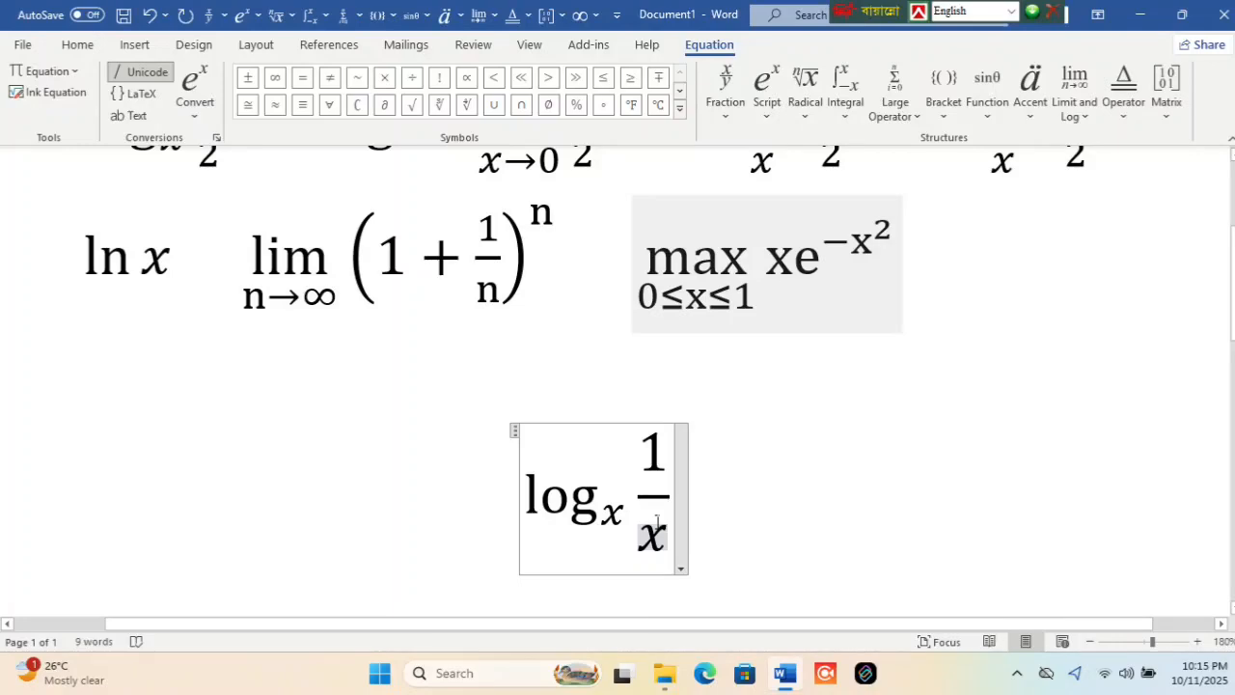
# - Delete the new logarithm equation with base x from the document
pyautogui.press('BackSpace')
pyautogui.press('BackSpace')
pyautogui.press('BackSpace')
pyautogui.press('BackSpace')
pyautogui.press('BackSpace')
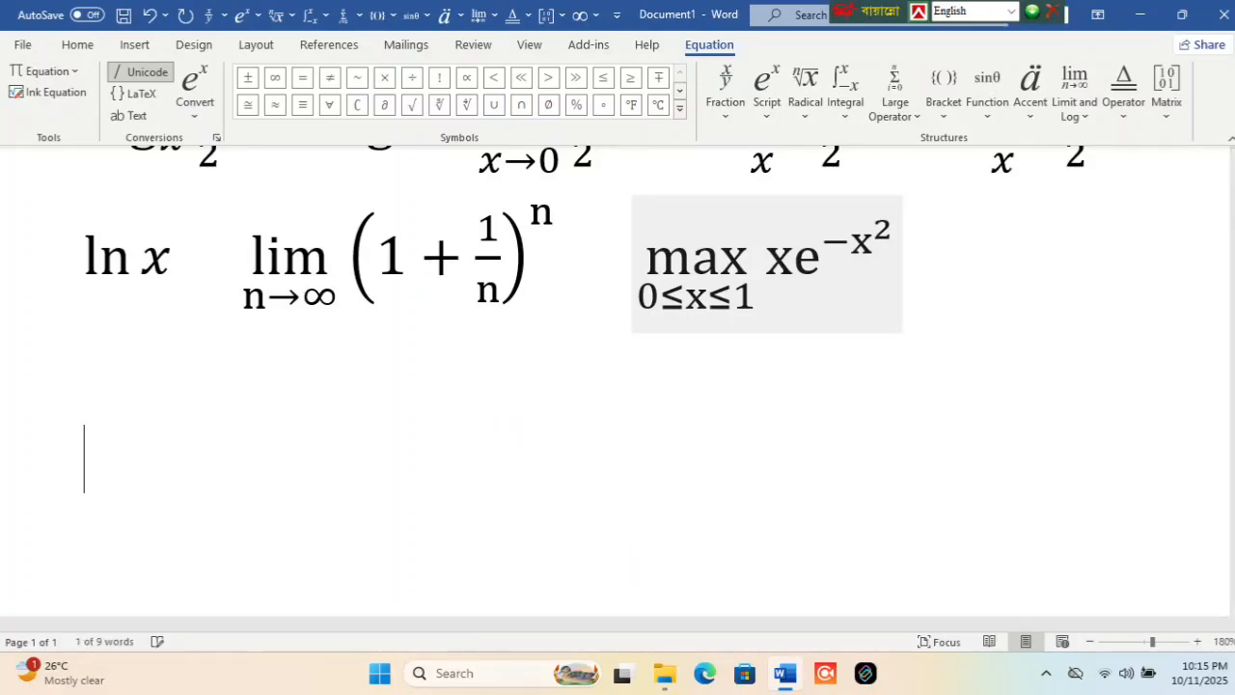
# - Insert a plain log function with argument x as a new equation and delete that equation
pyautogui.scroll(2, 802, 212)
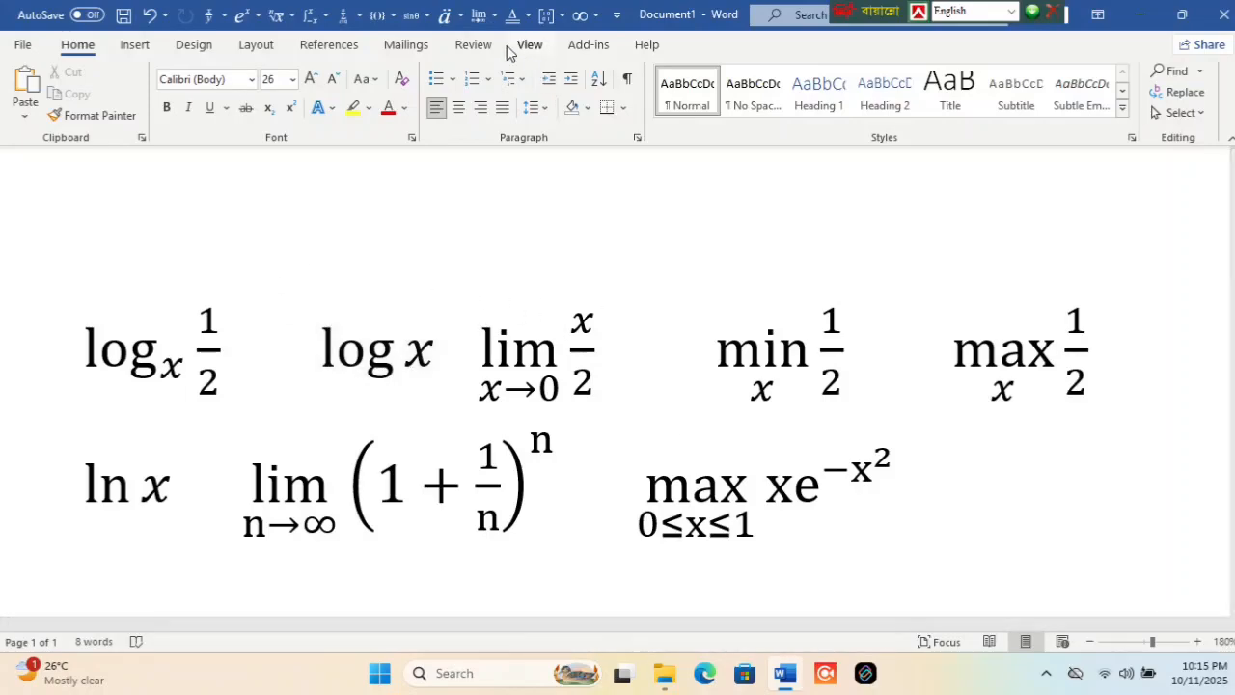
pyautogui.click(478, 17)
pyautogui.click(577, 99)
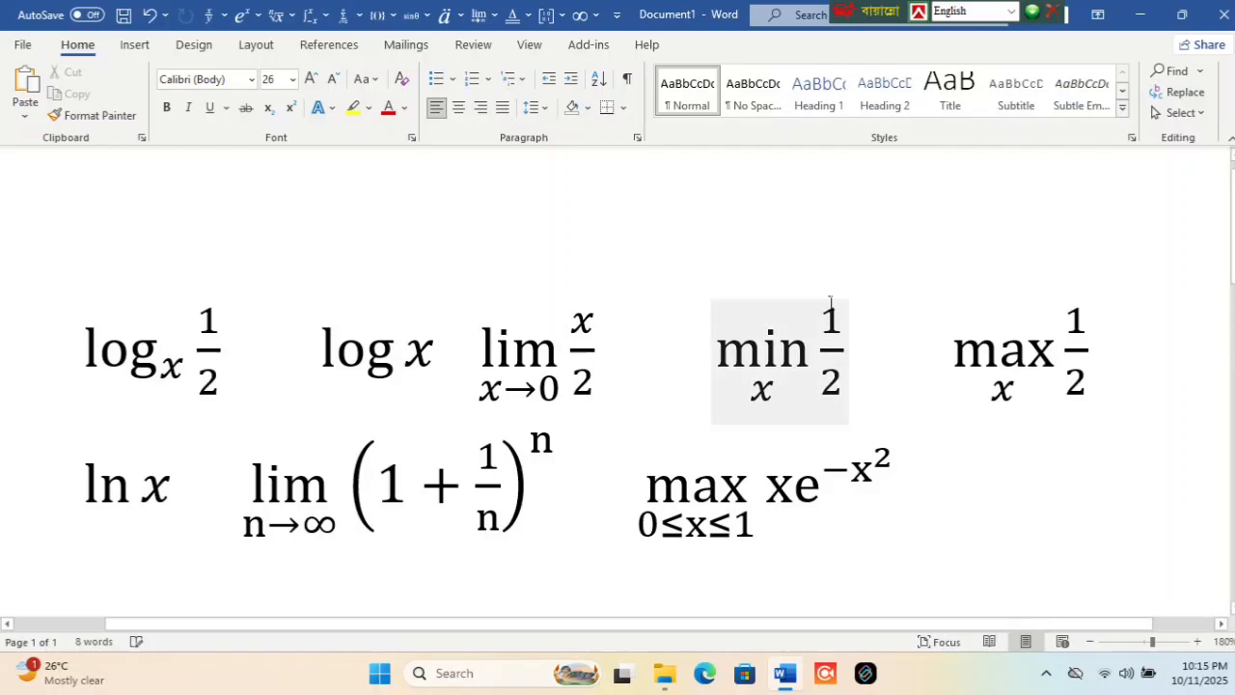
pyautogui.click(656, 531)
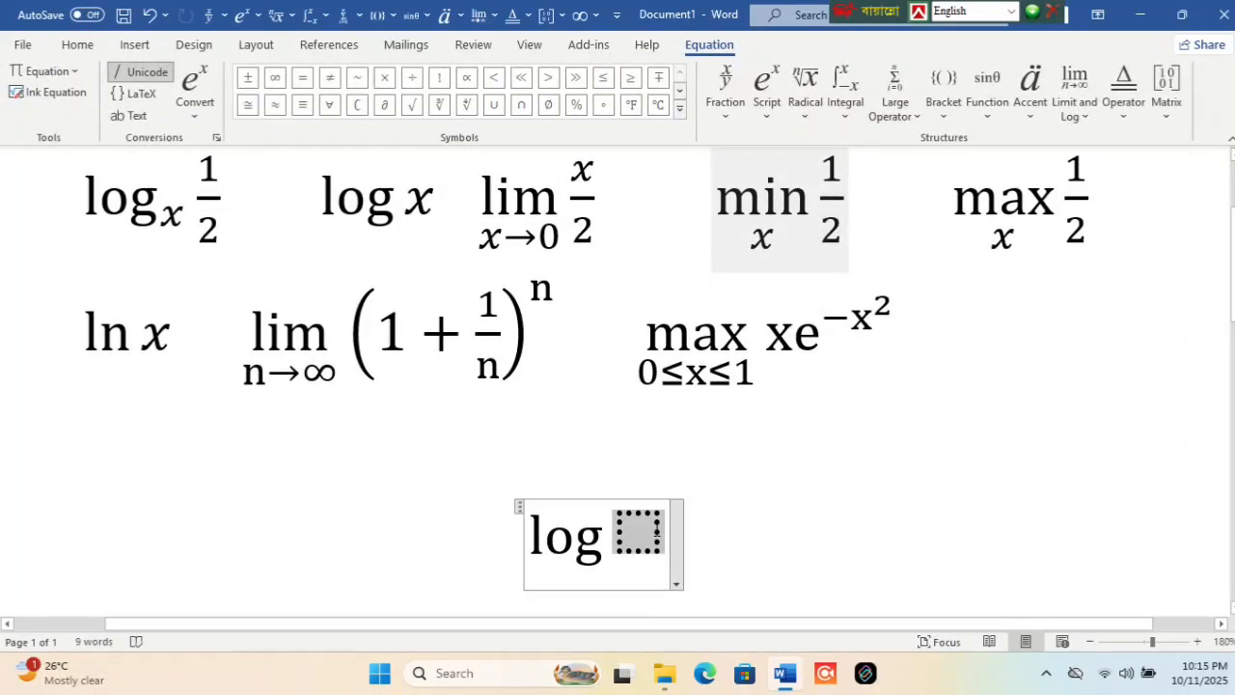
pyautogui.write('x')
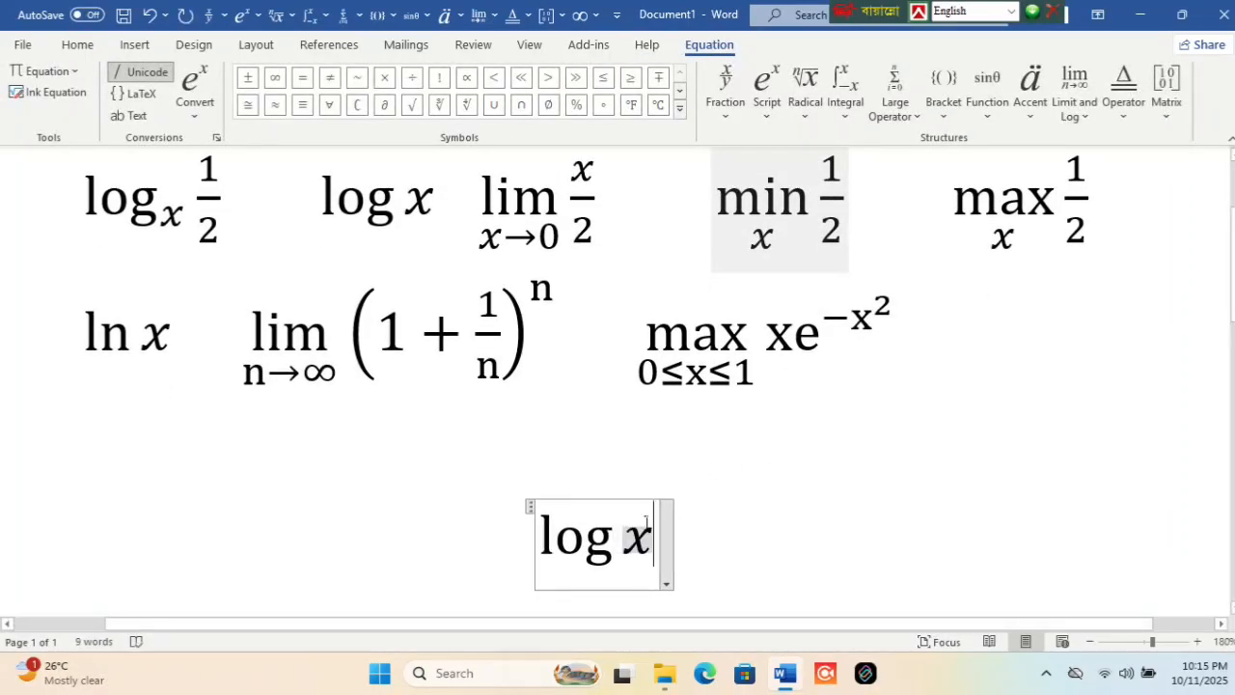
pyautogui.moveTo(646, 520); pyautogui.dragTo(558, 532)
pyautogui.press('BackSpace')
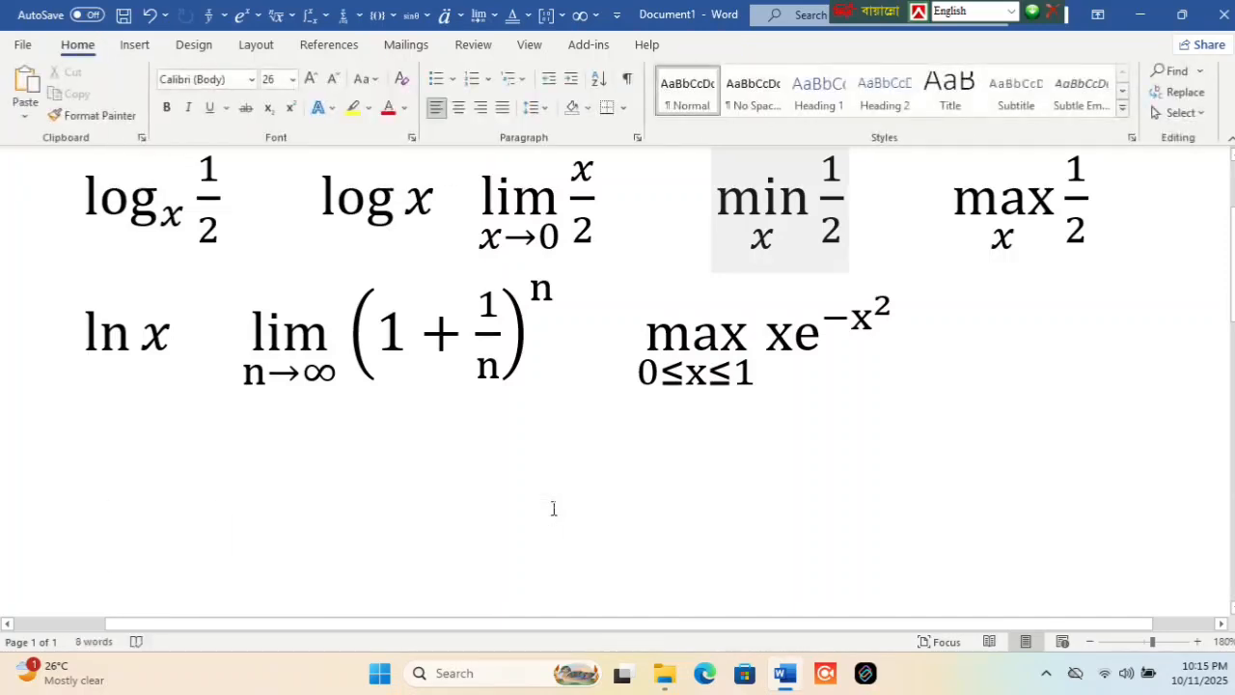
# - Insert a limit function as a new equation, with x→0 beneath lim and x as its argument
pyautogui.scroll(1, 554, 508)
pyautogui.scroll(2, 540, 328)
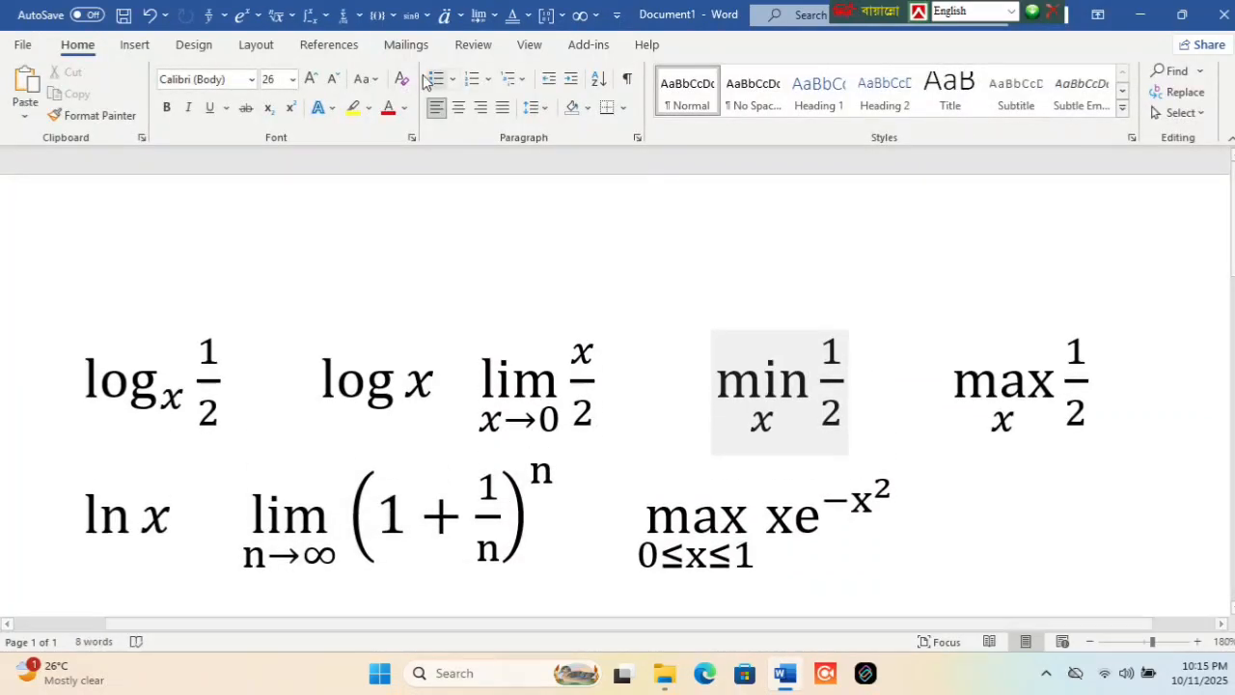
pyautogui.click(481, 15)
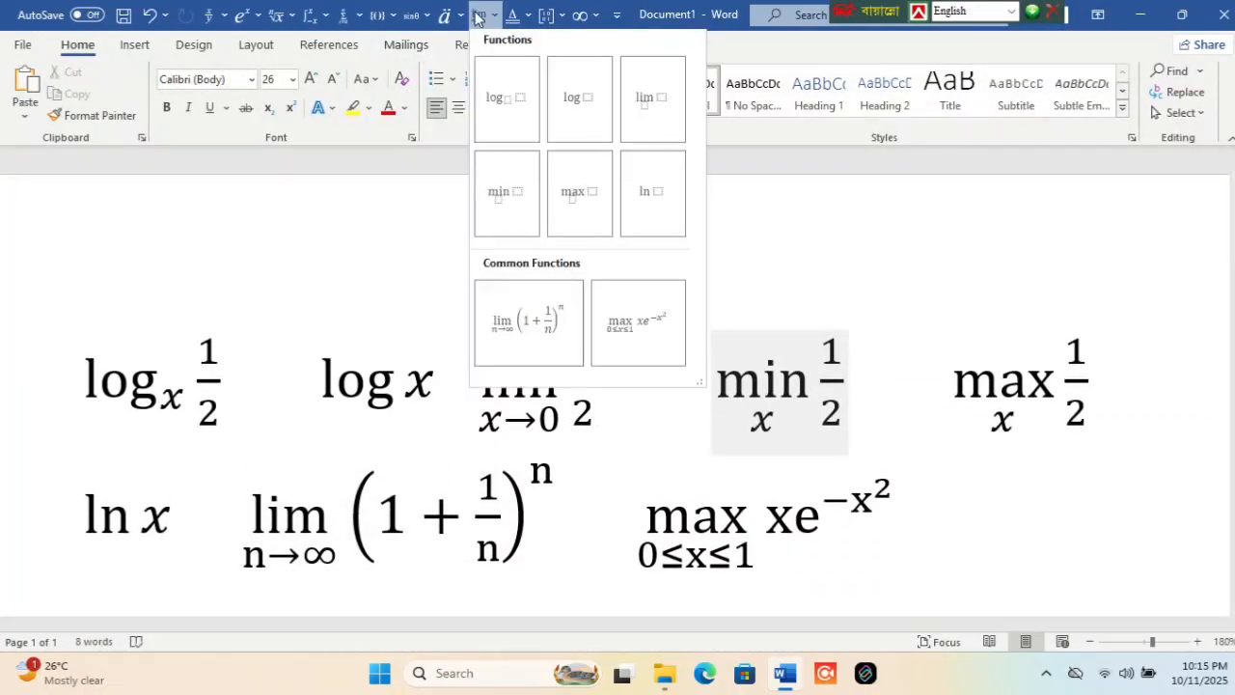
pyautogui.click(645, 103)
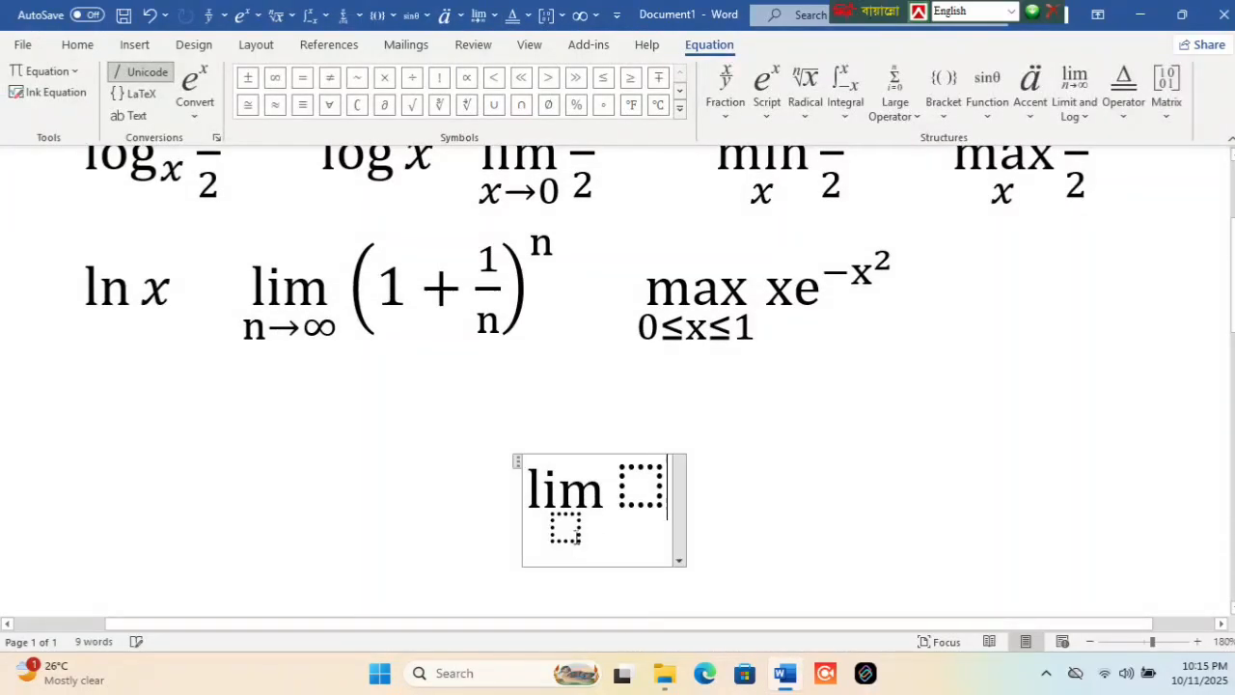
pyautogui.click(566, 537)
pyautogui.write('x')
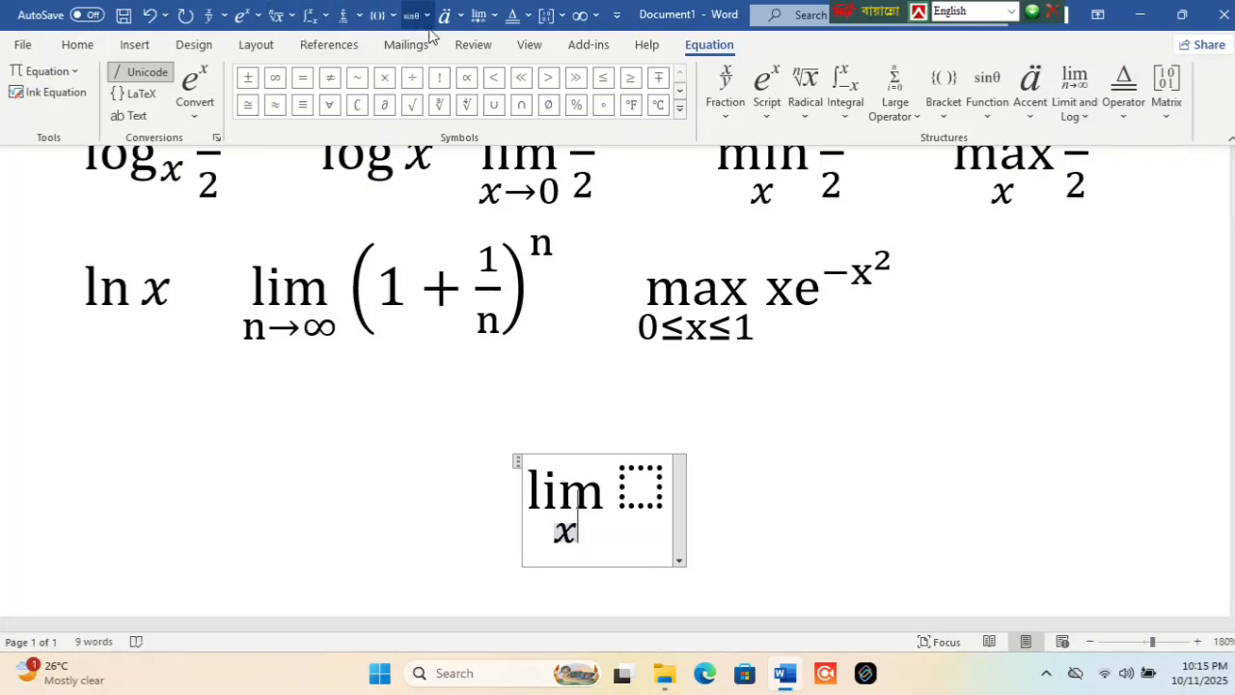
pyautogui.click(585, 15)
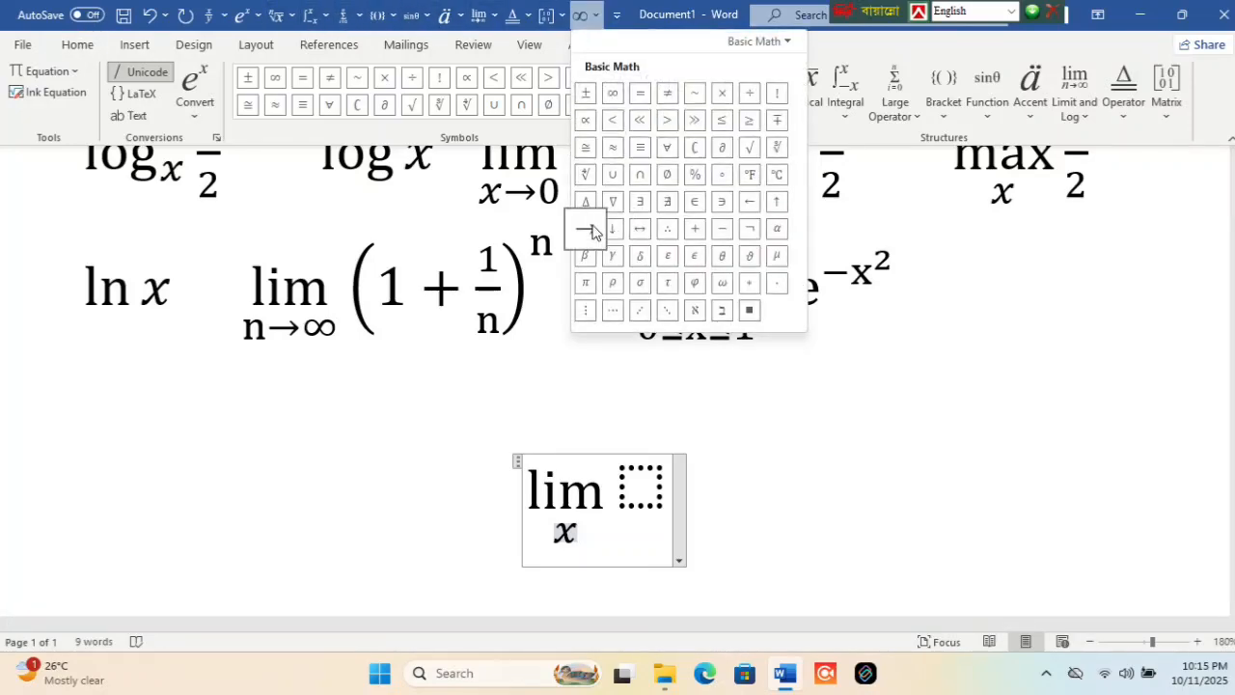
pyautogui.click(585, 228)
pyautogui.write('0')
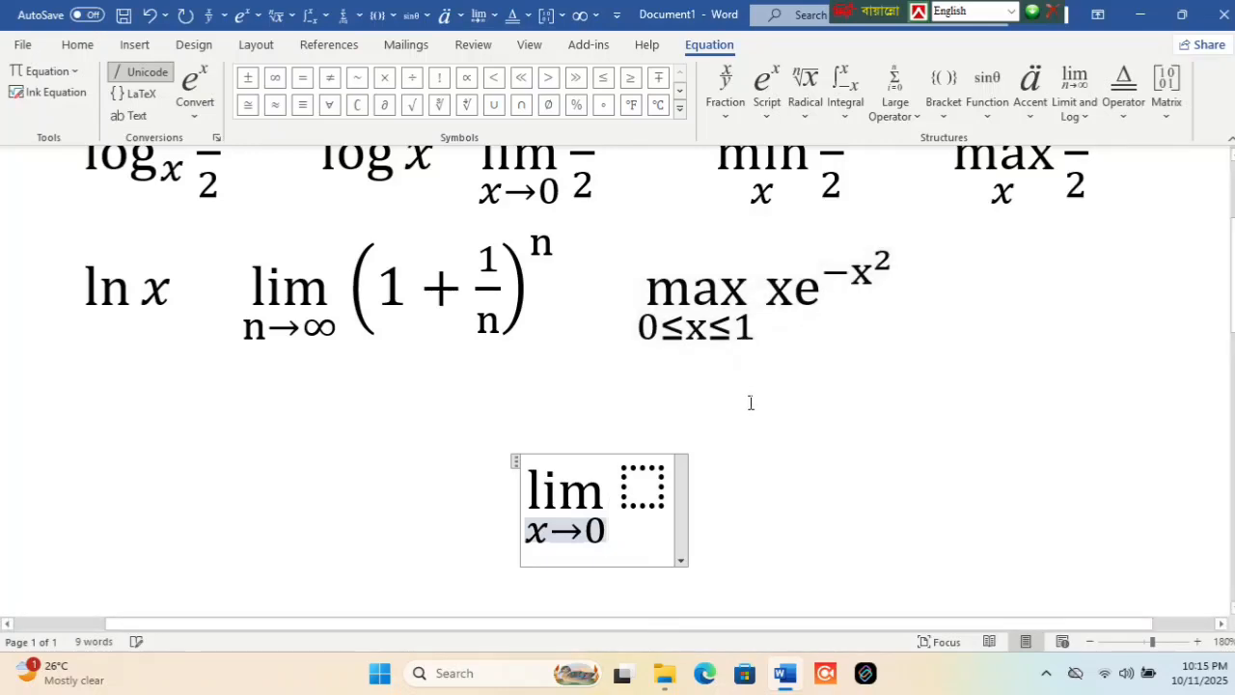
pyautogui.click(664, 461)
pyautogui.write('x')
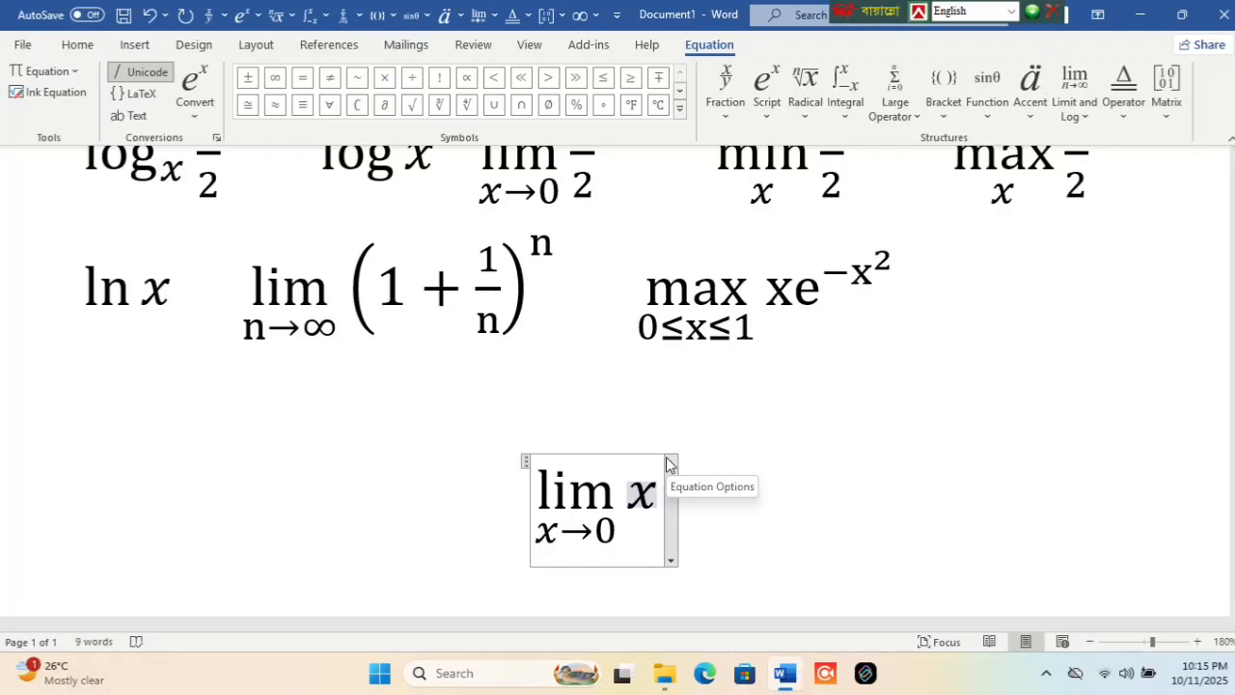
# - Clear the limit's argument and delete the new limit equation
pyautogui.press('BackSpace')
pyautogui.press('BackSpace')
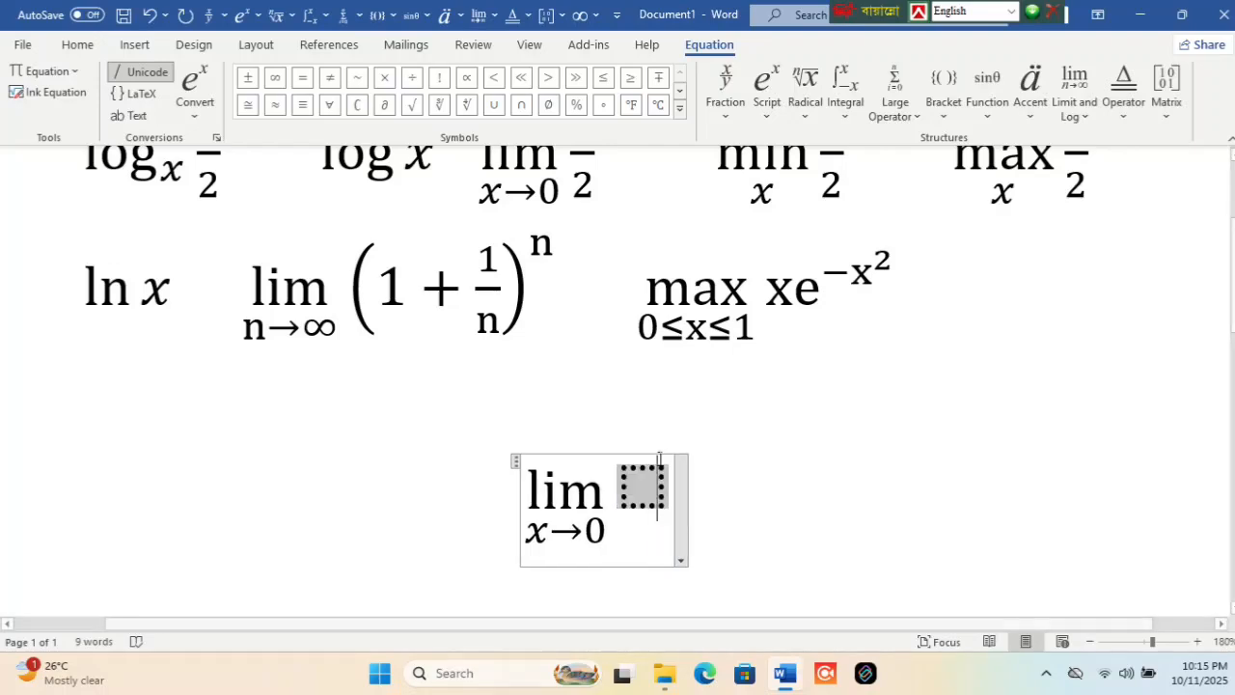
pyautogui.press('BackSpace')
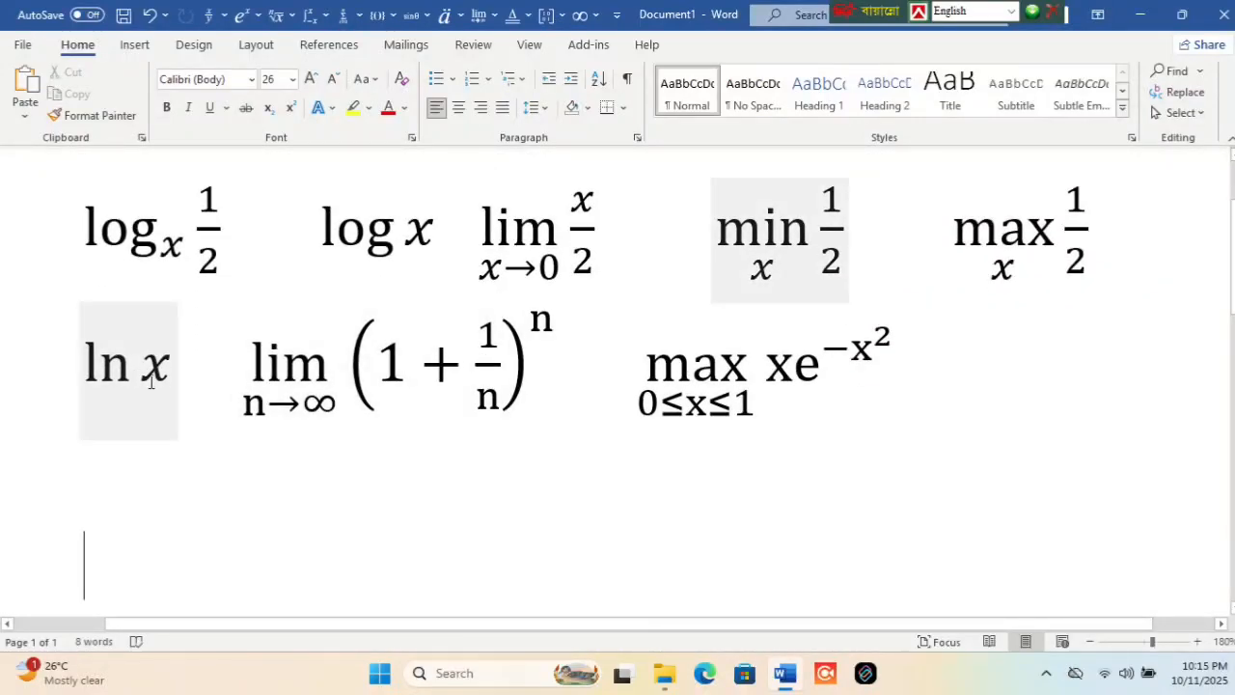
# - Insert a natural logarithm with argument x as a new equation and delete that equation
pyautogui.click(483, 13)
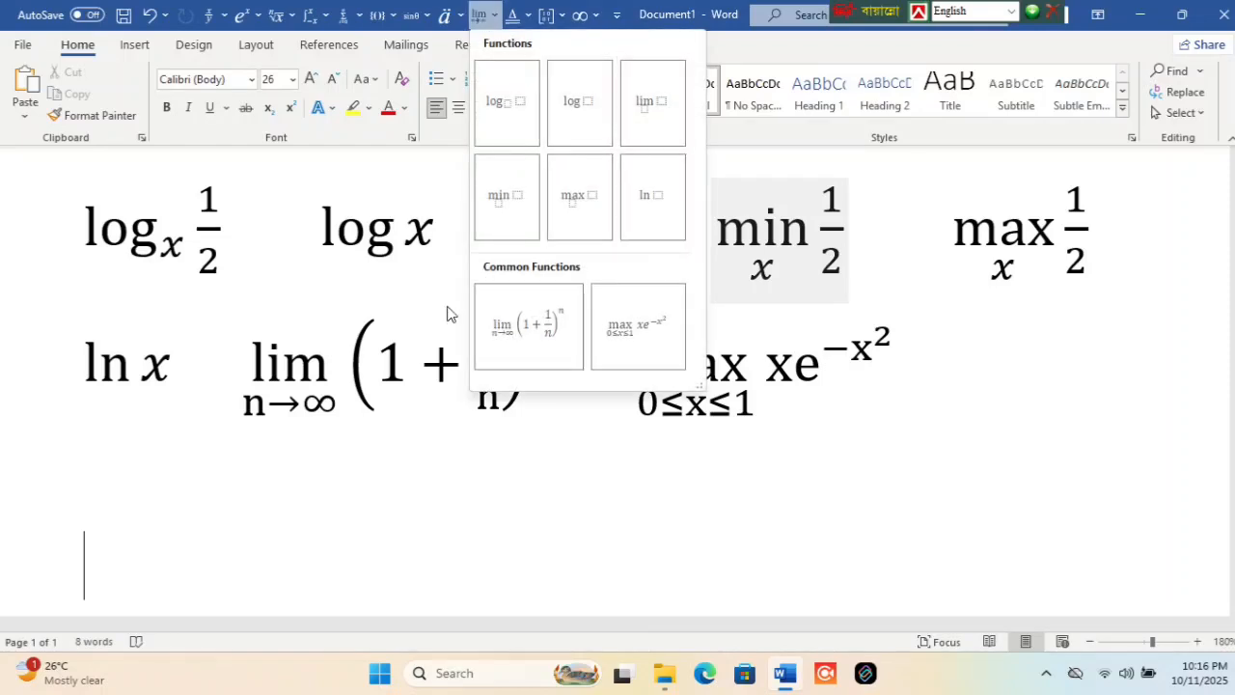
pyautogui.click(644, 222)
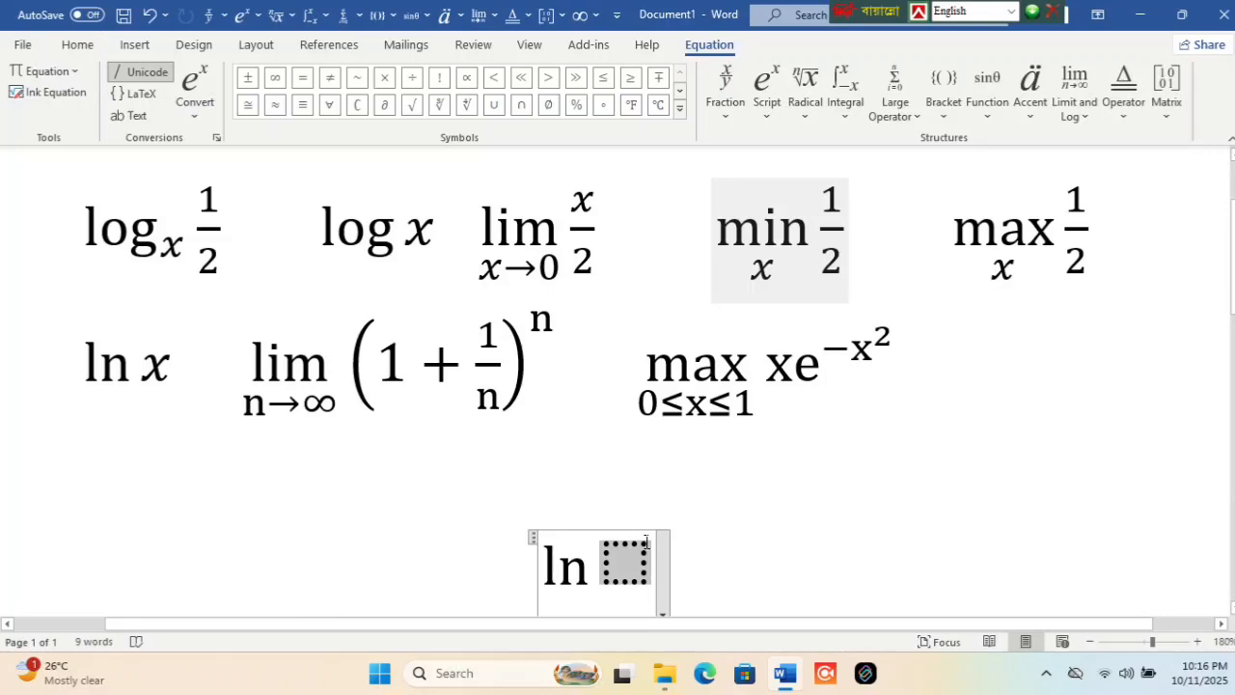
pyautogui.write('x')
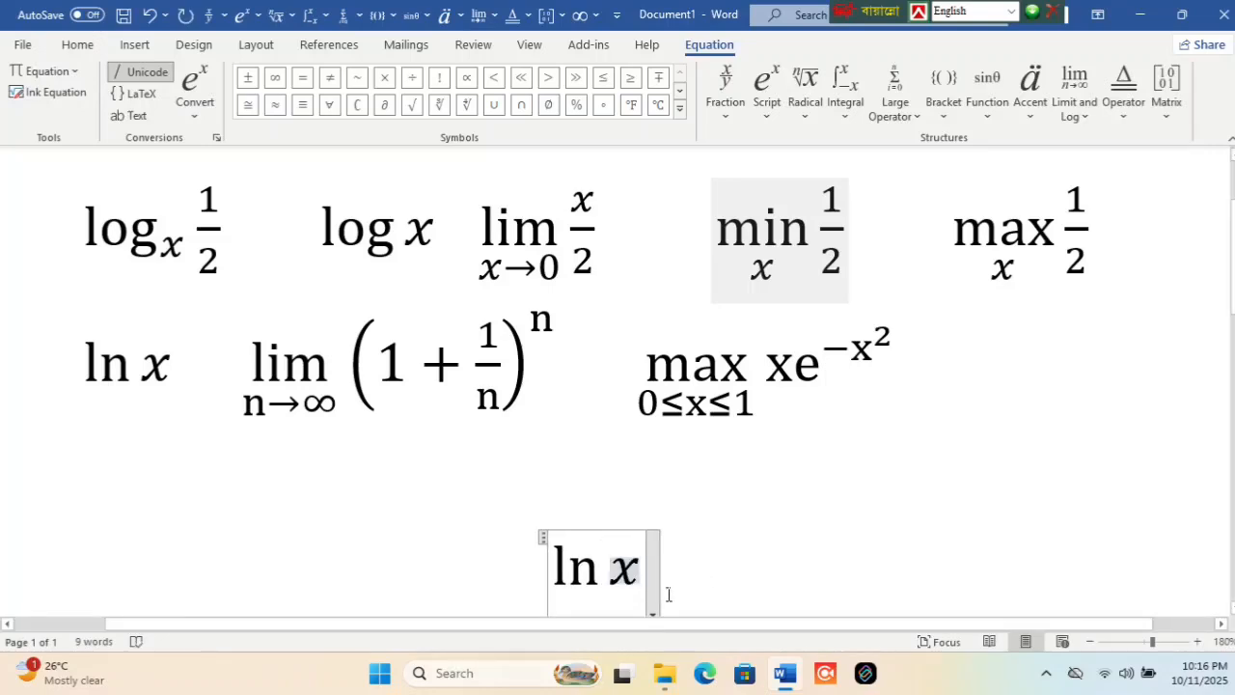
pyautogui.press('BackSpace')
pyautogui.press('BackSpace')
pyautogui.press('BackSpace')
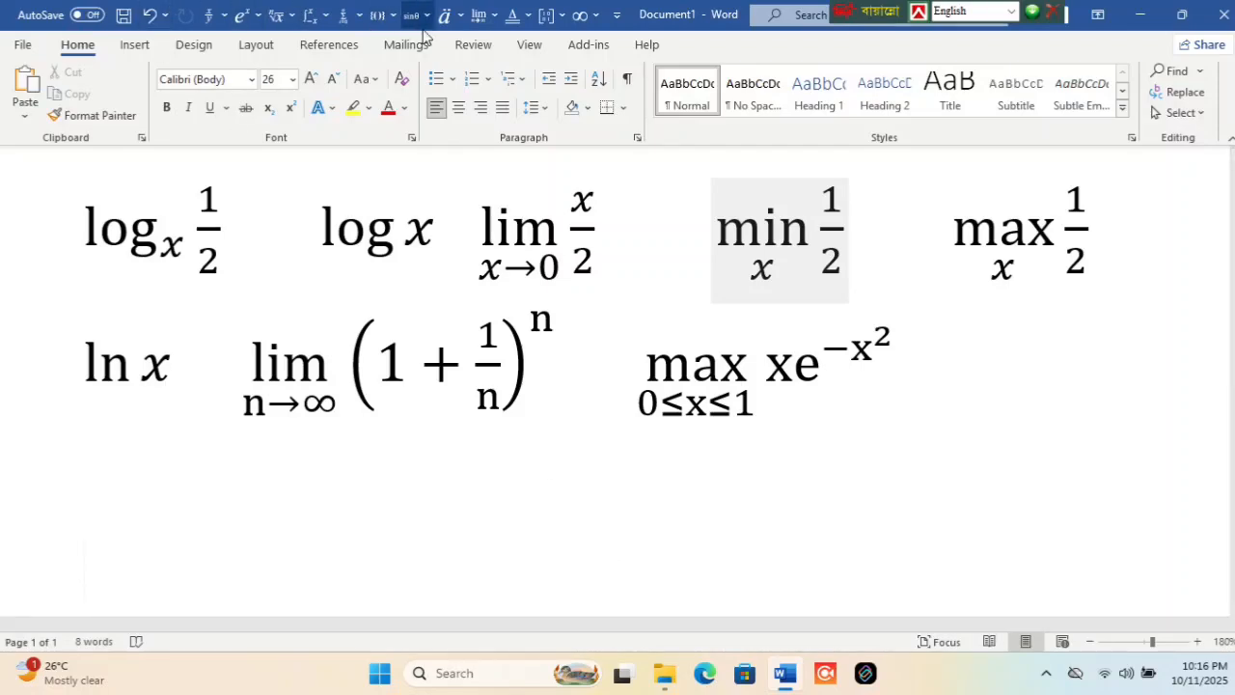
# - Open the gallery of limit and log functions
pyautogui.click(479, 17)
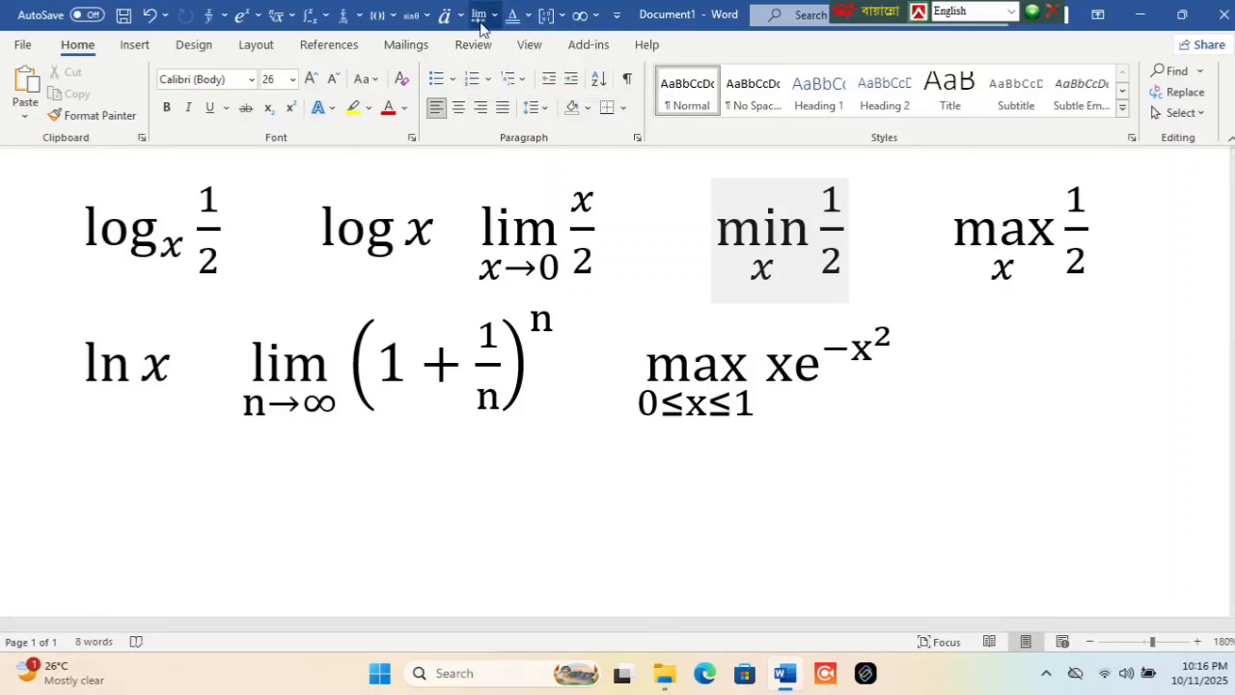